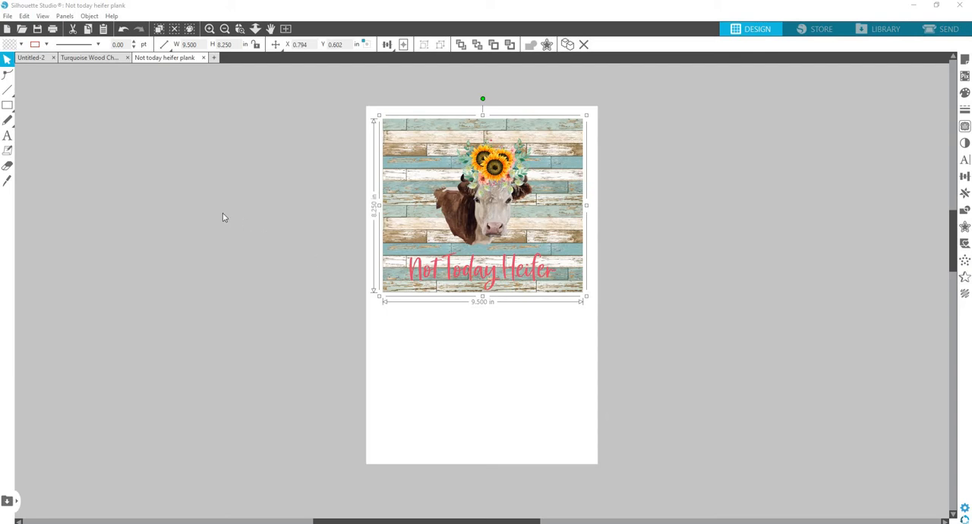
Start printing the Not Today Heifer design and open the printing preferences for the EPSON WF-7720 Series printer.
left_click(37, 29)
left_click(8, 16)
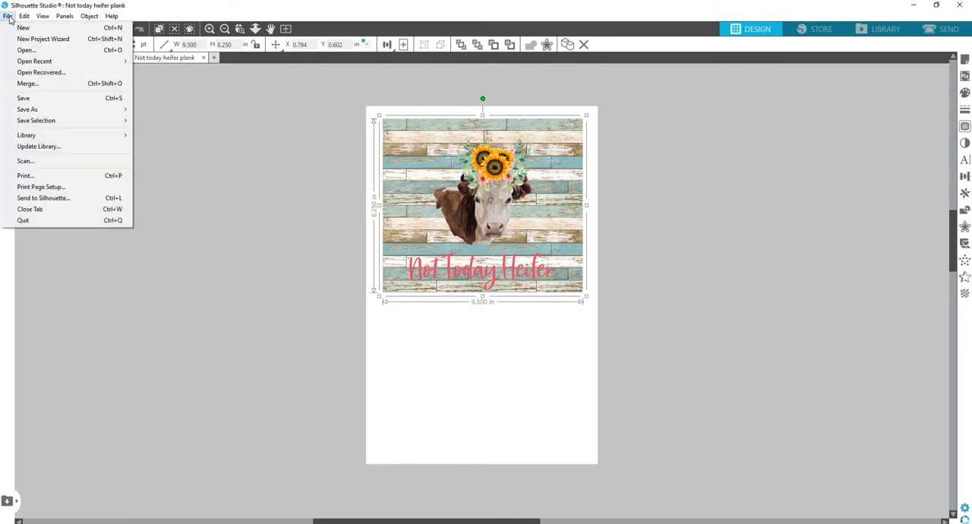
left_click(58, 175)
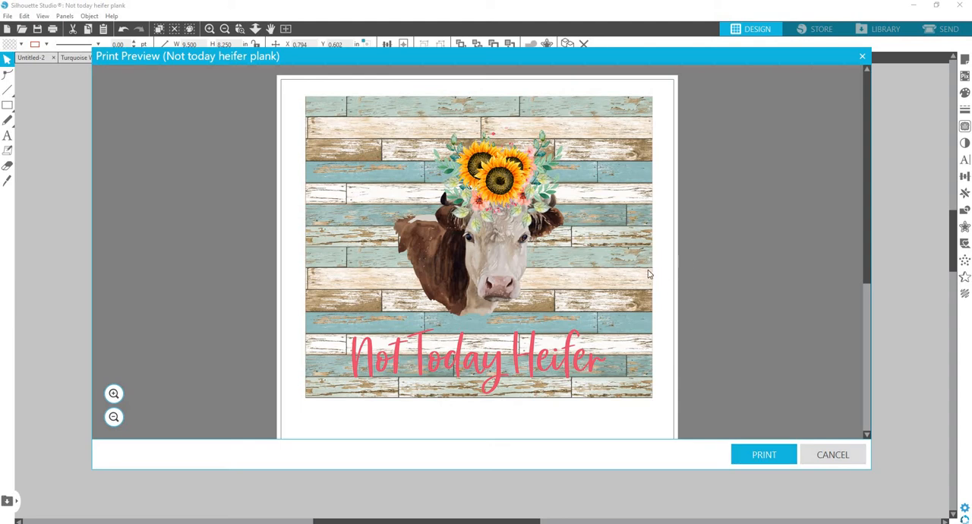
scroll(650, 275, "down", 3)
scroll(629, 284, "up", 3)
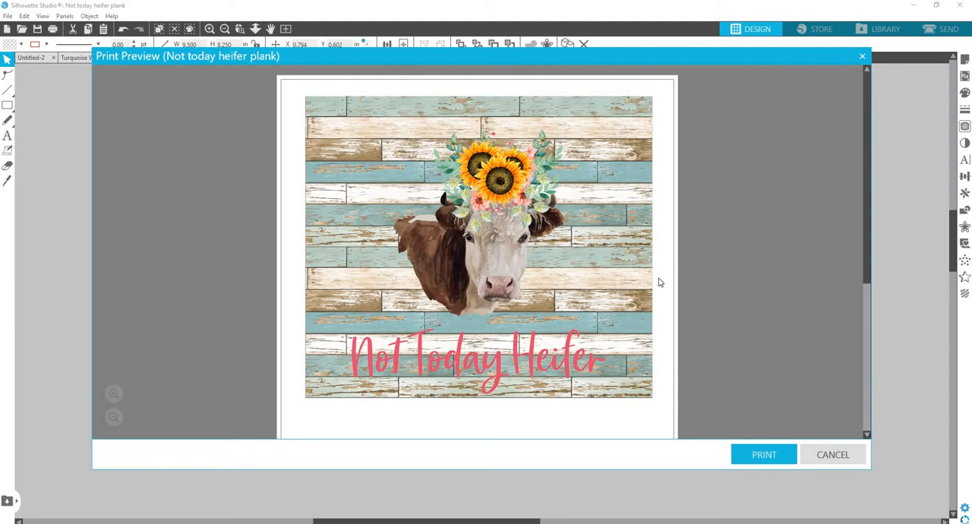
left_click(765, 454)
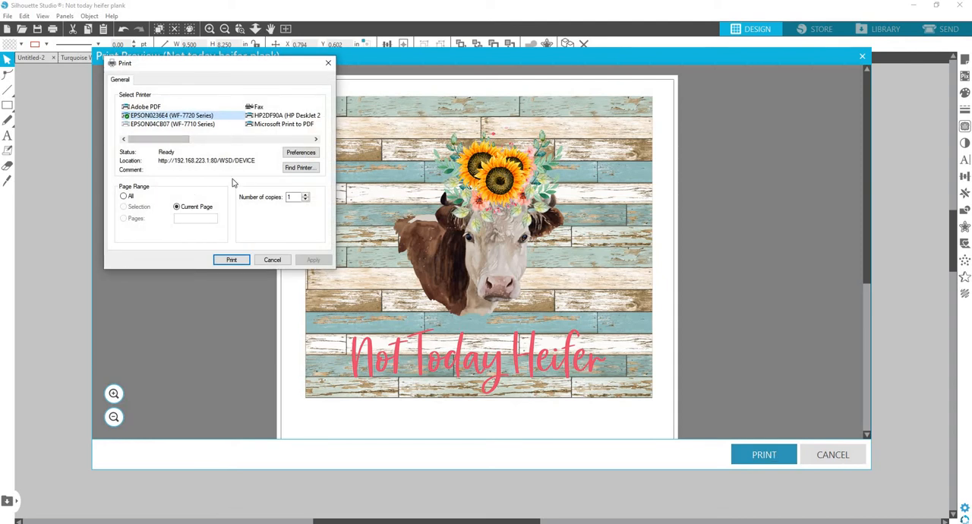
left_click(303, 154)
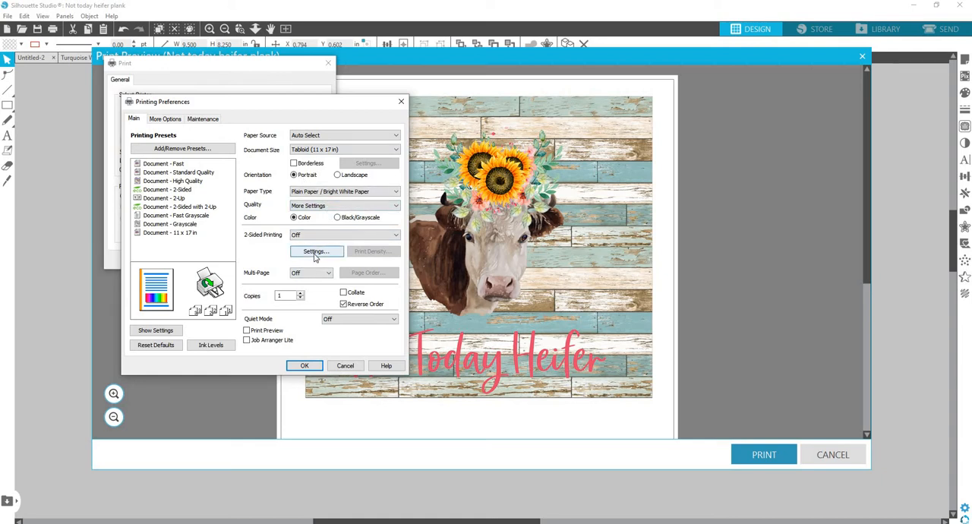
Choose Plain Paper / Bright White Paper as the paper type and set the custom print quality to the highest level.
left_click(397, 193)
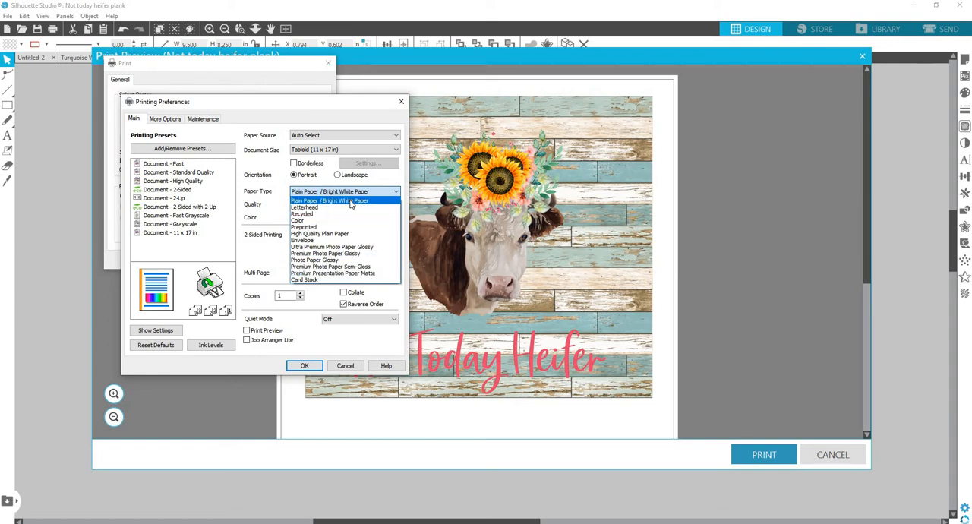
left_click(350, 202)
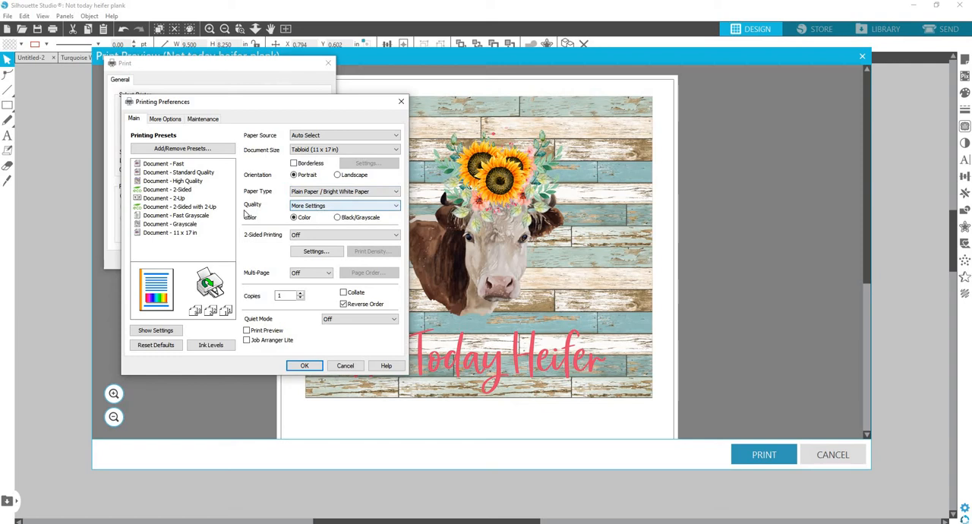
left_click(317, 208)
left_click(330, 215)
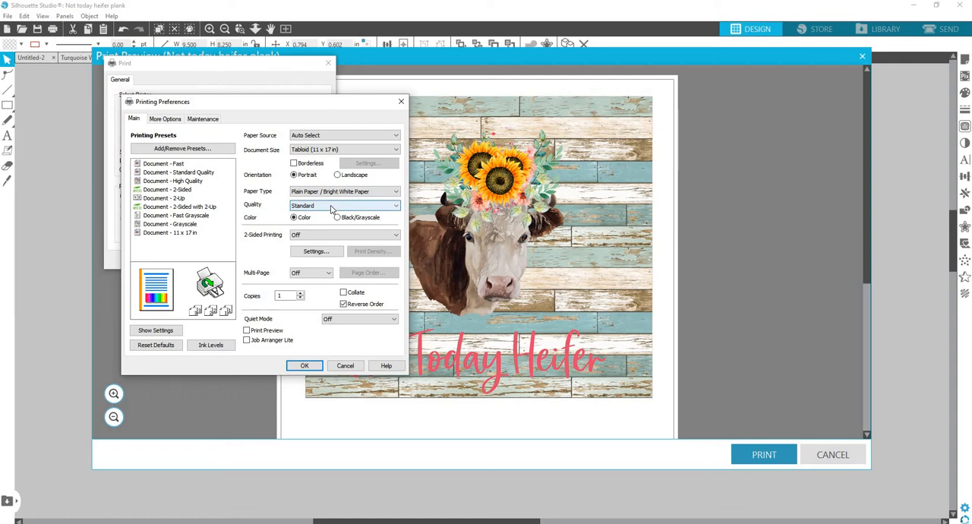
left_click(331, 207)
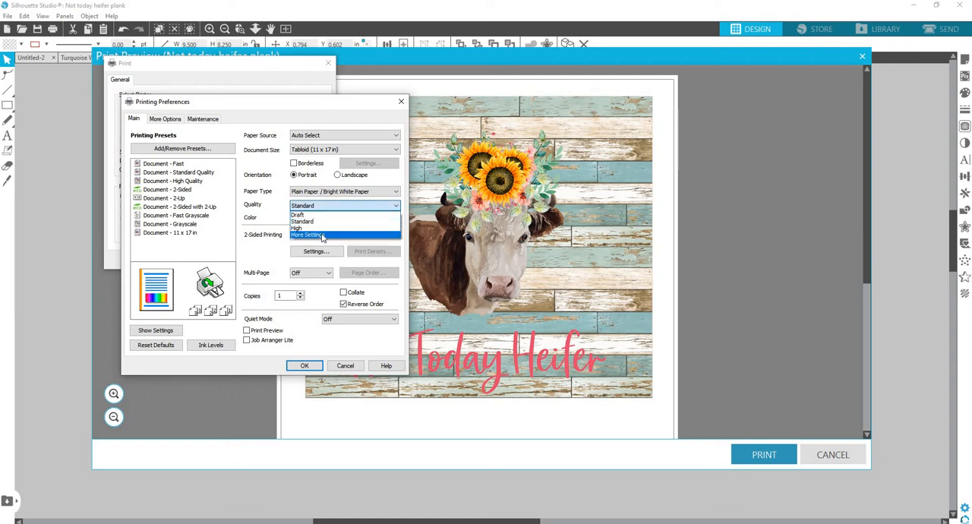
left_click(323, 238)
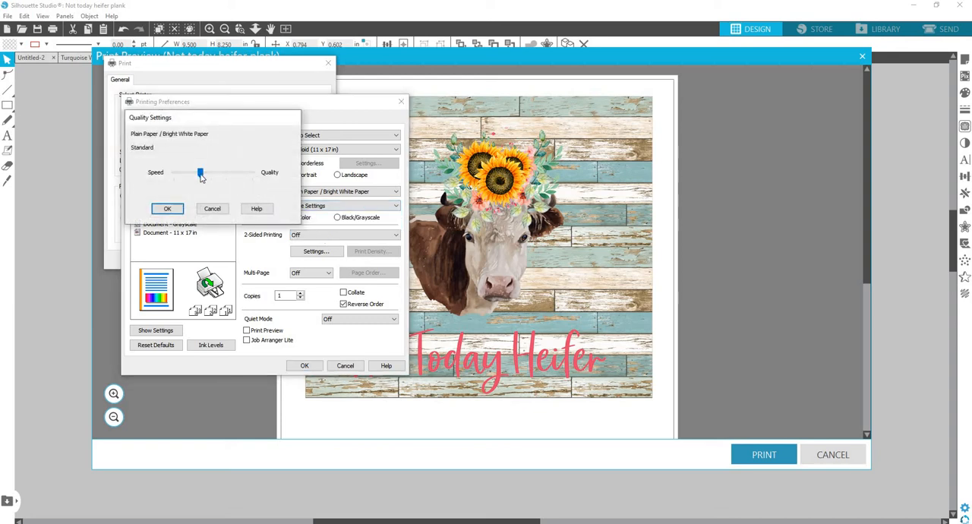
left_click_drag(202, 177, 269, 177)
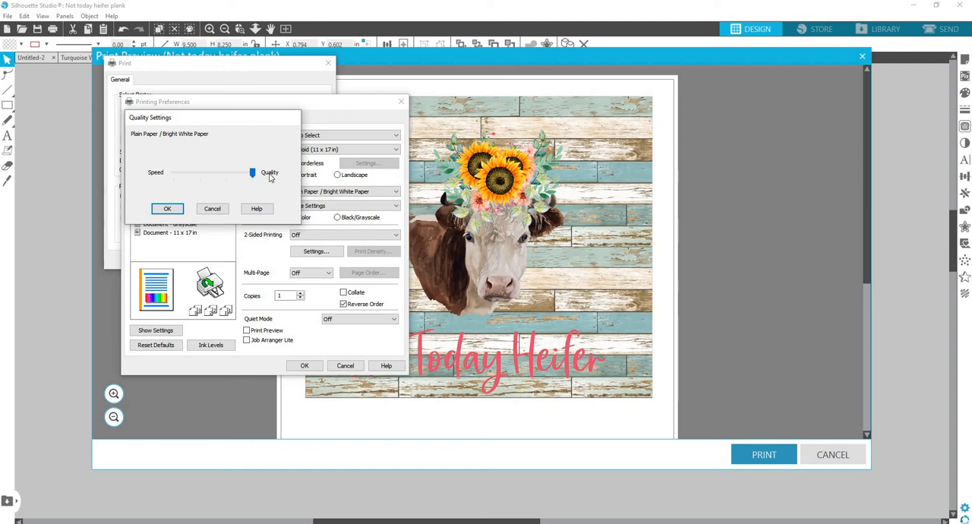
left_click(167, 209)
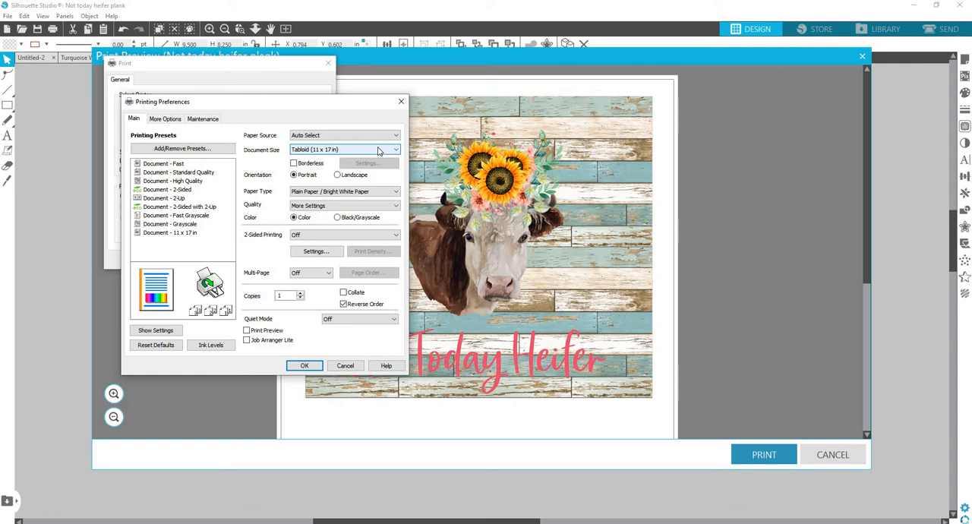
Set the document size to Tabloid (11 x 17 in) and the paper source to Auto Select.
scroll(382, 144, "up", 1)
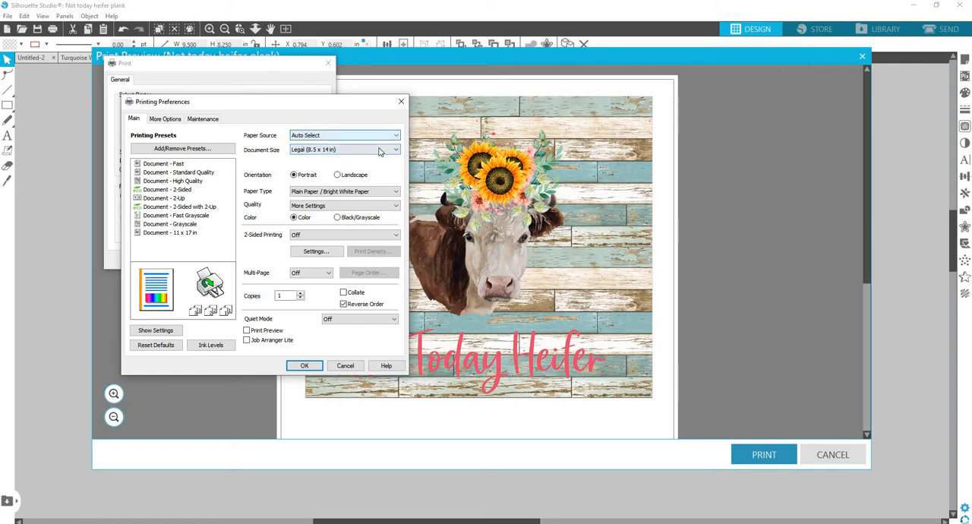
left_click(369, 149)
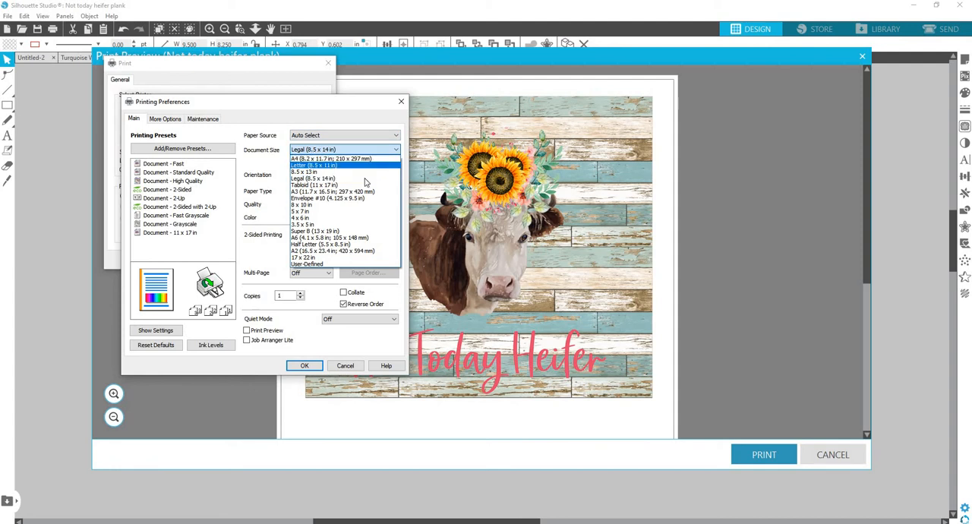
left_click(366, 185)
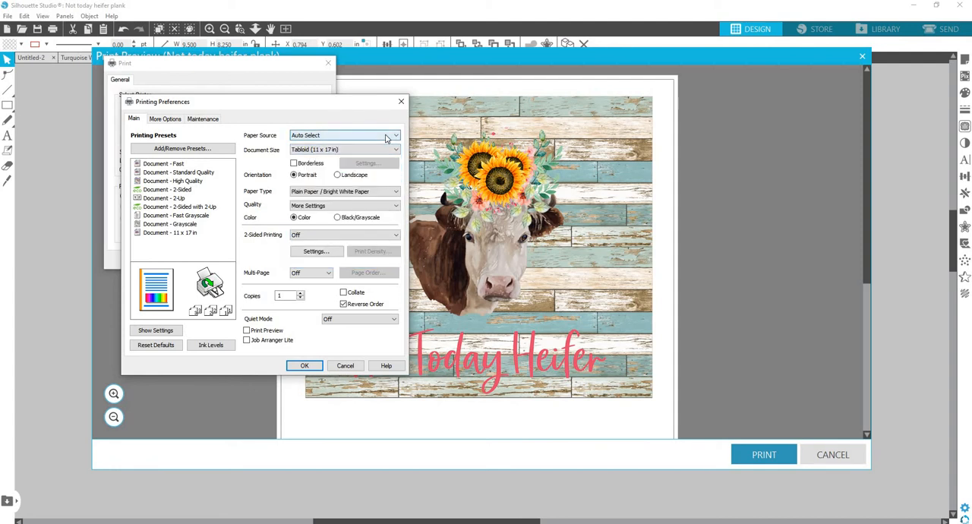
left_click(387, 137)
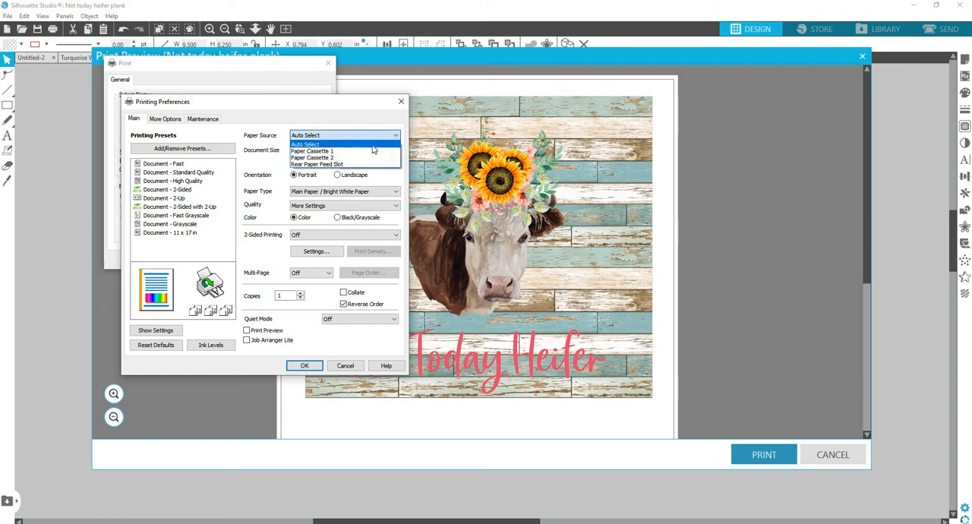
left_click(377, 145)
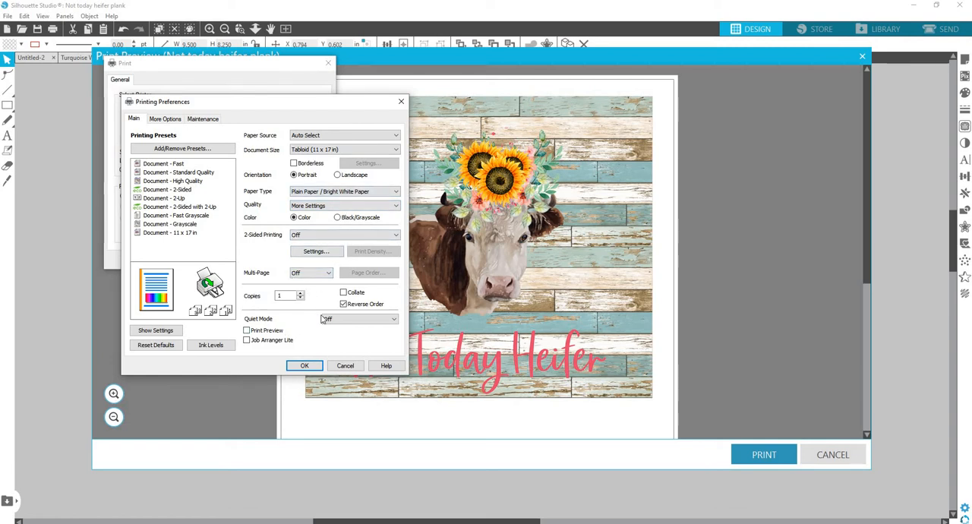
Enable Mirror Image for the print and set the custom color correction's color management to ICM.
left_click(166, 119)
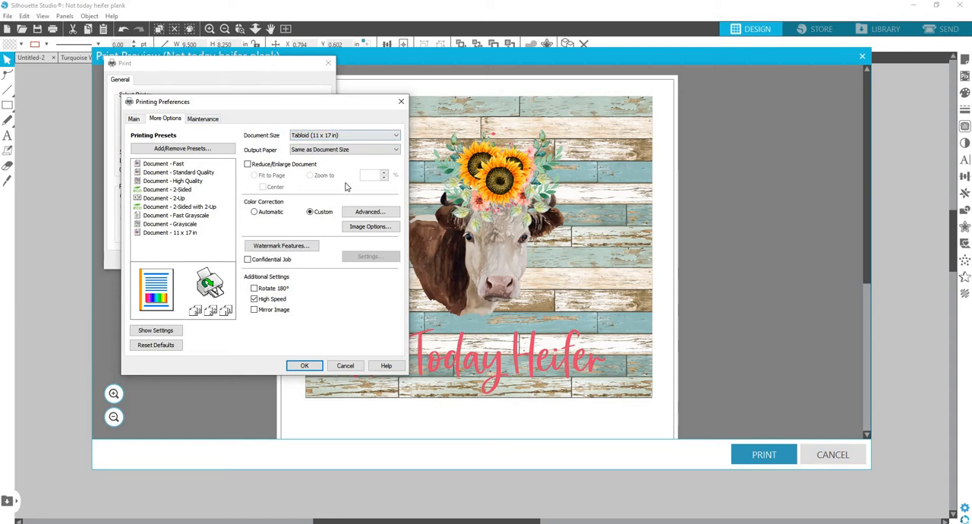
left_click(254, 310)
left_click(362, 214)
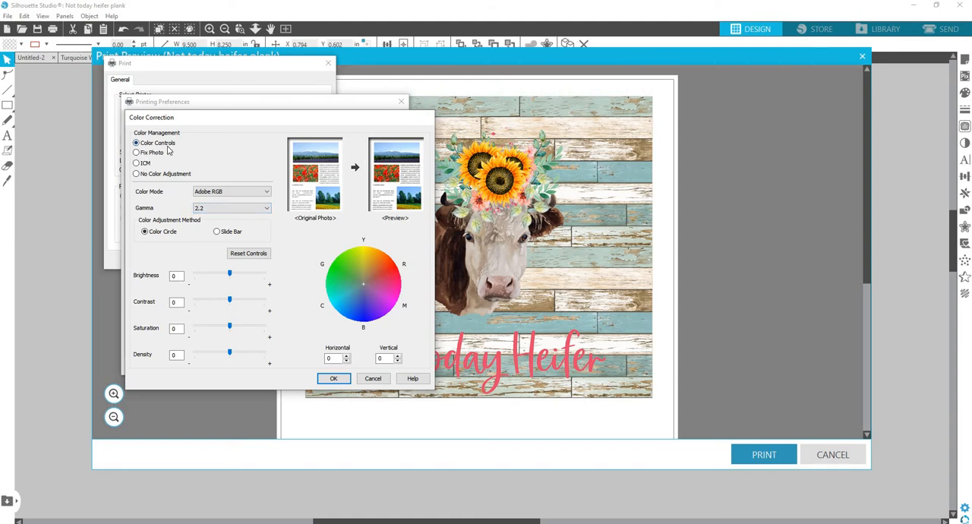
left_click(213, 195)
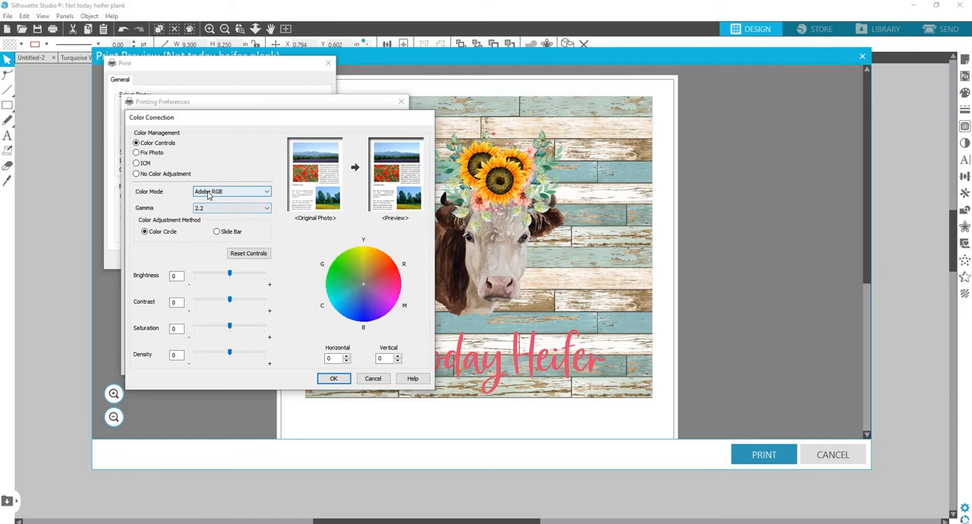
left_click(136, 164)
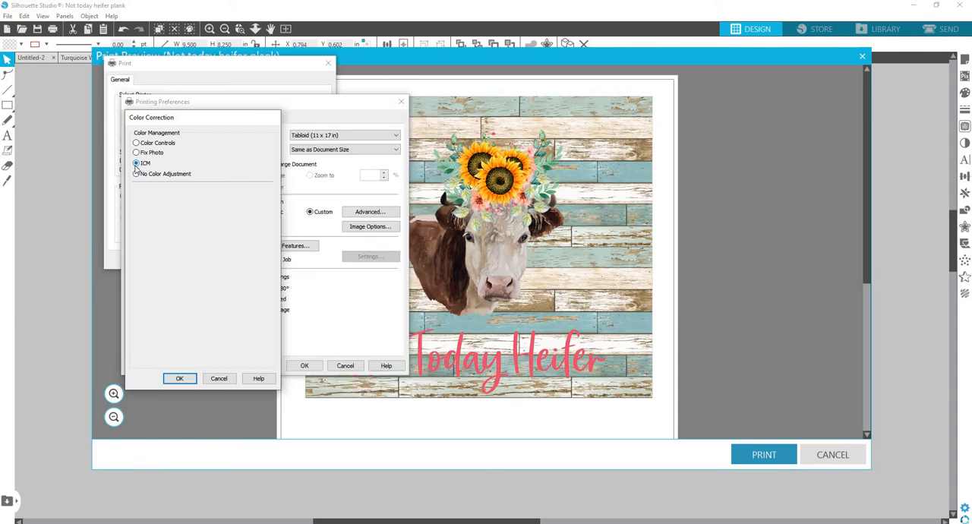
left_click(181, 378)
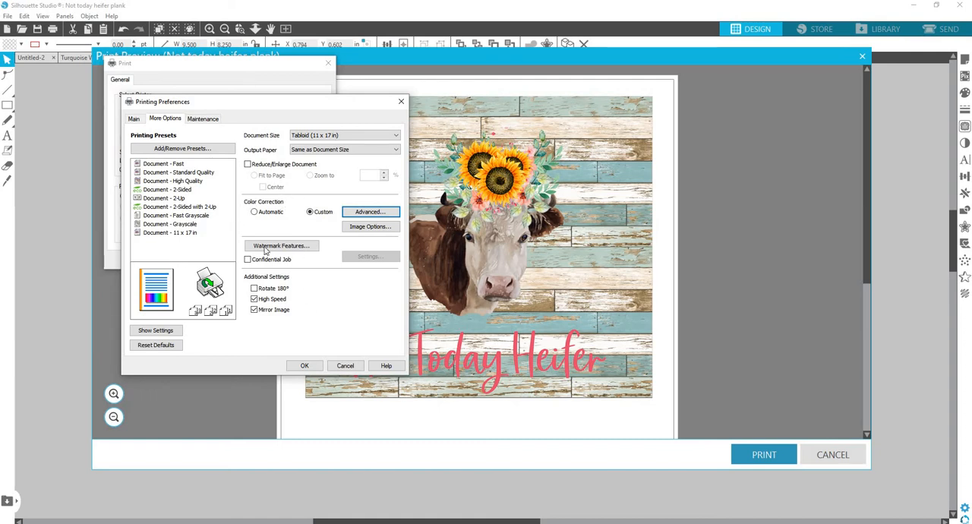
Begin a custom printing preset from the current settings and name it "Dabsublimation 11x17".
left_click(135, 119)
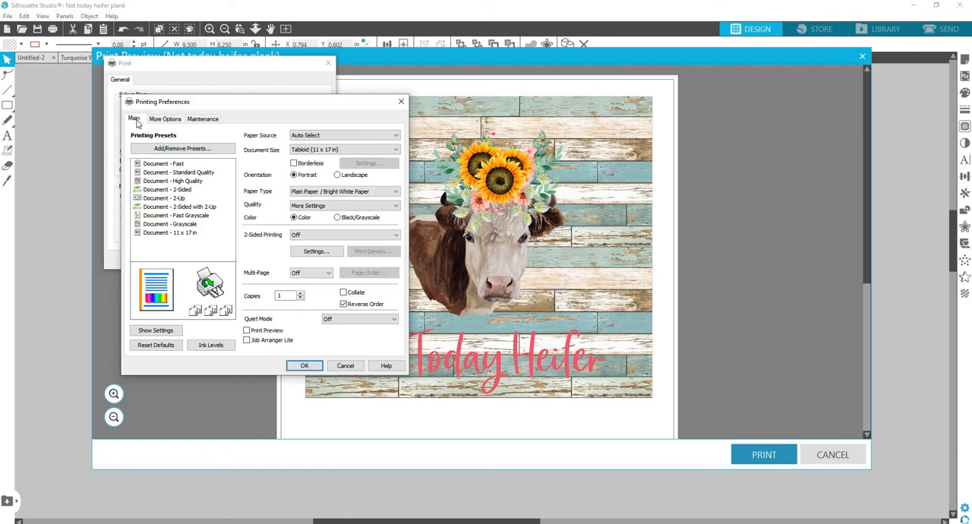
left_click(200, 150)
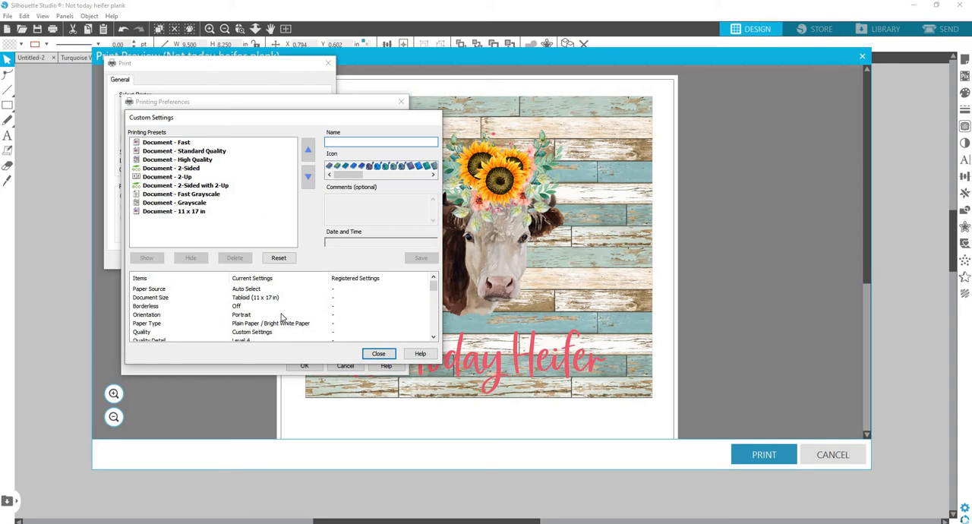
scroll(283, 313, "down", 5)
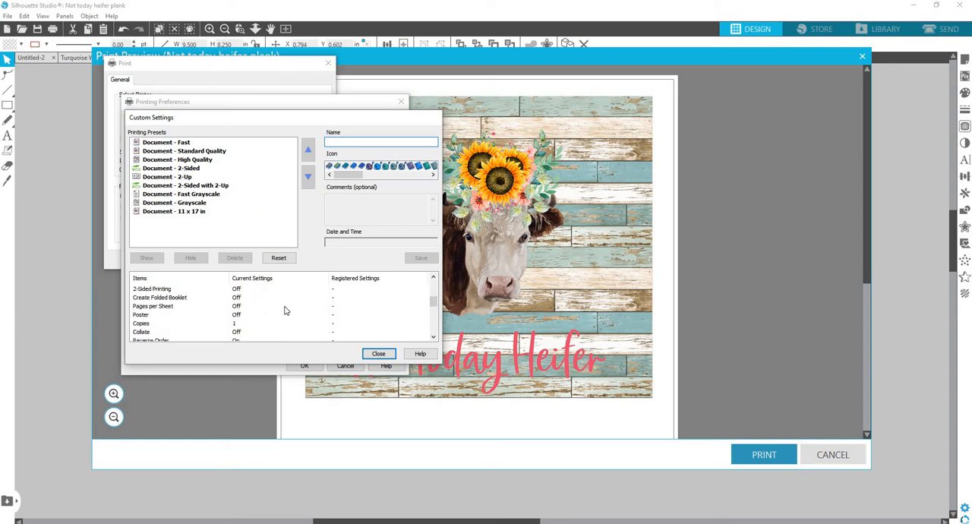
scroll(285, 309, "down", 8)
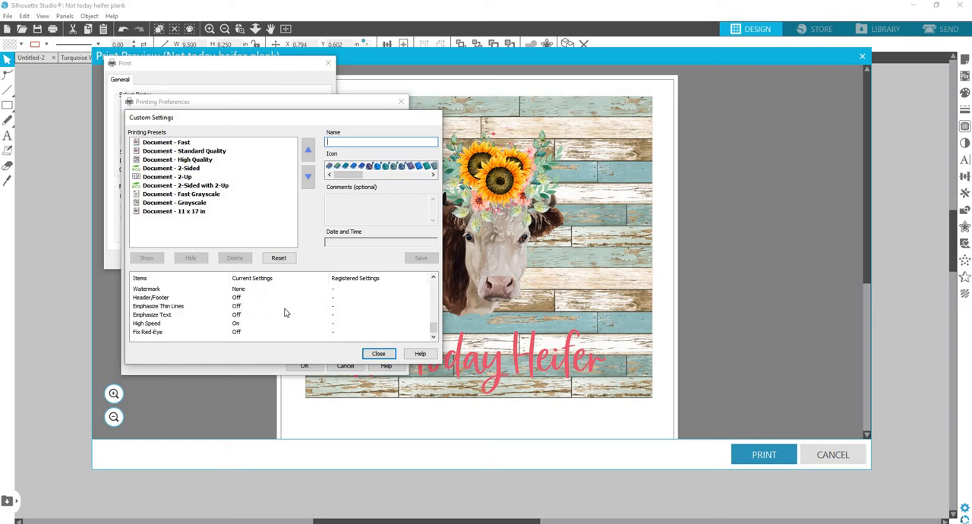
scroll(280, 338, "up", 10)
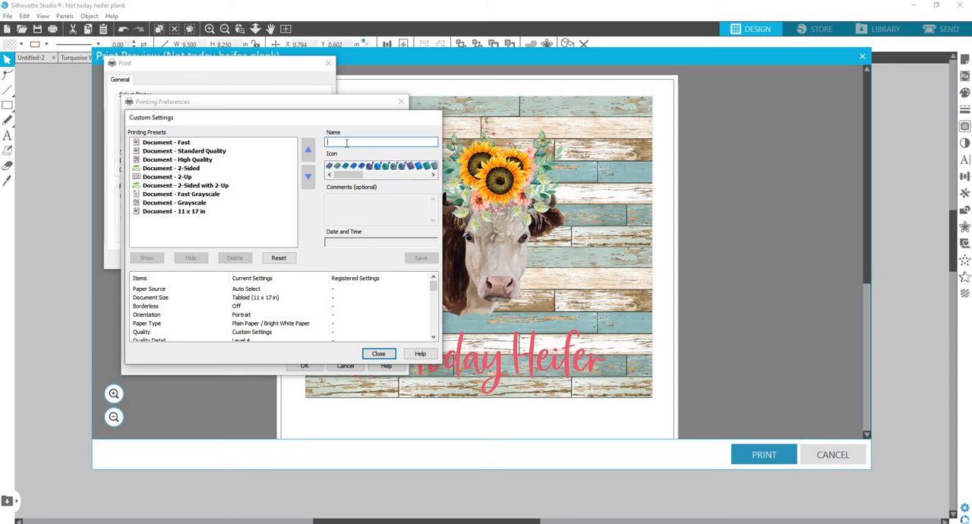
type("Dabsu")
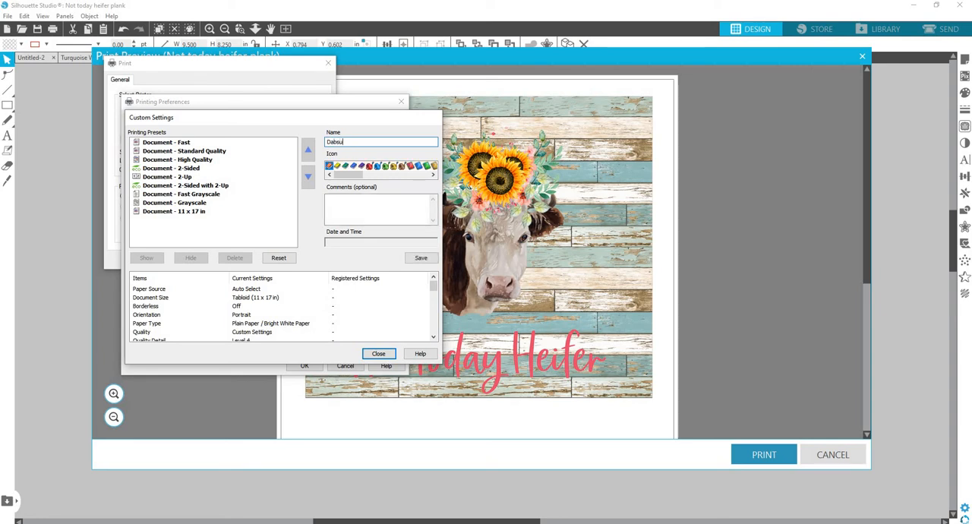
type("blimation 11x17")
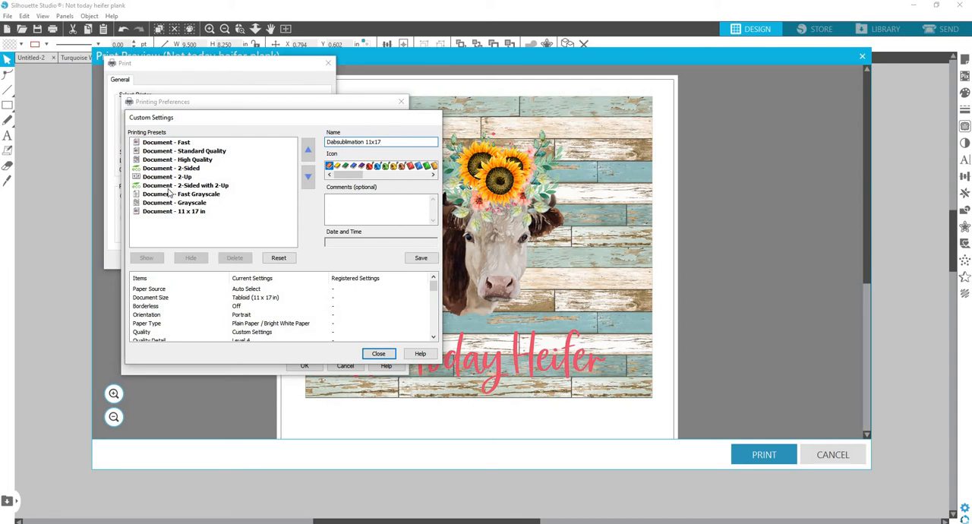
Review the current settings listed for the new preset, save it and return to the printing preferences.
left_click(380, 286)
scroll(378, 286, "down", 2)
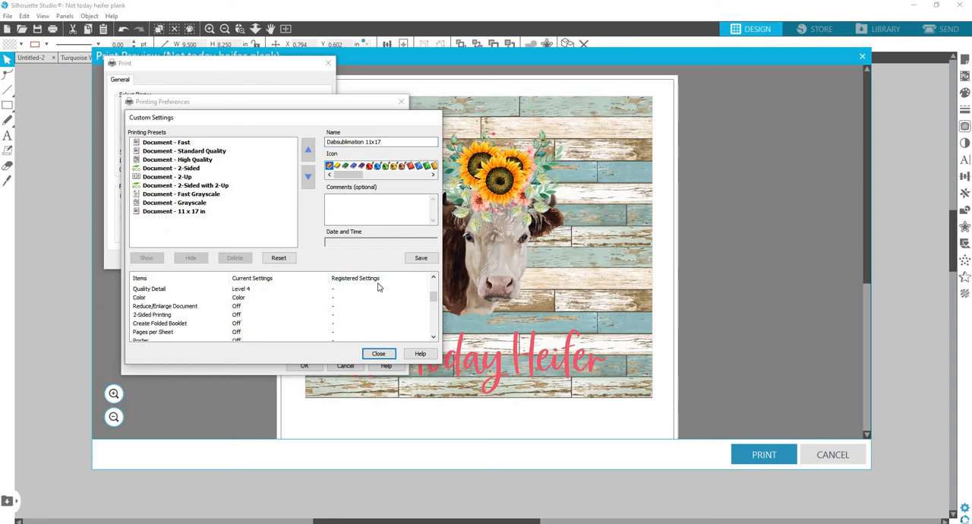
scroll(378, 287, "up", 2)
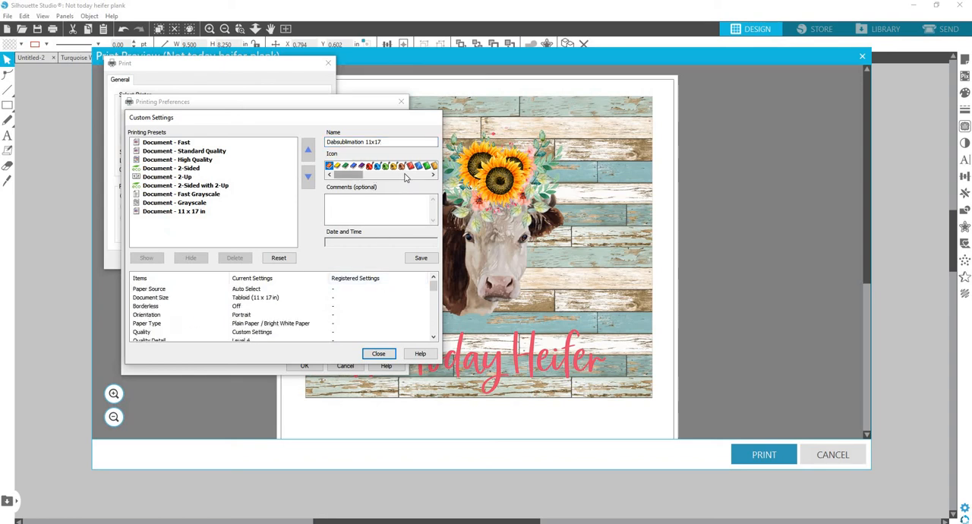
left_click_drag(405, 174, 326, 176)
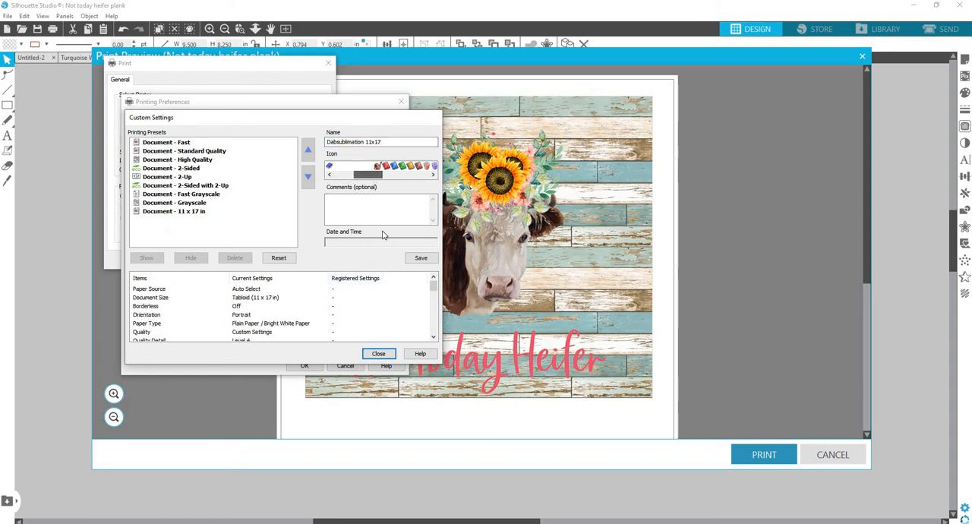
left_click(422, 258)
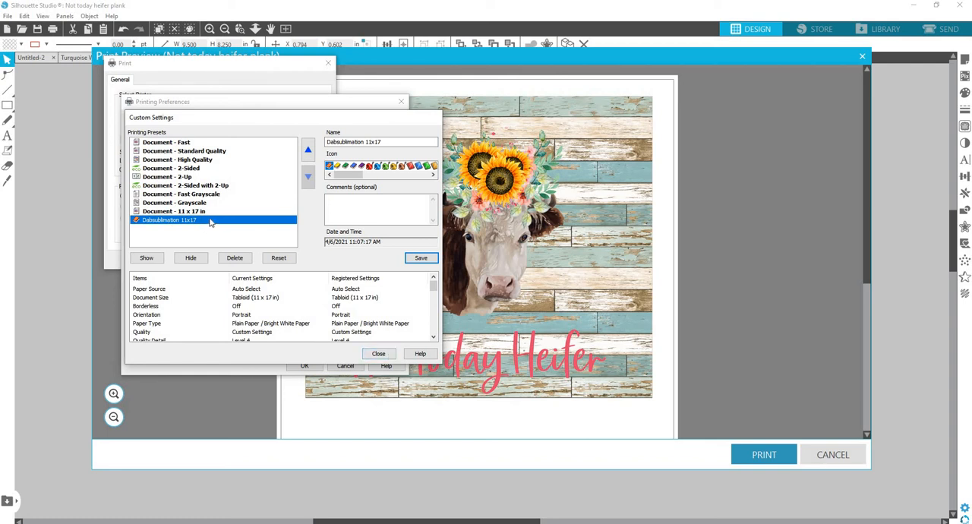
left_click(378, 353)
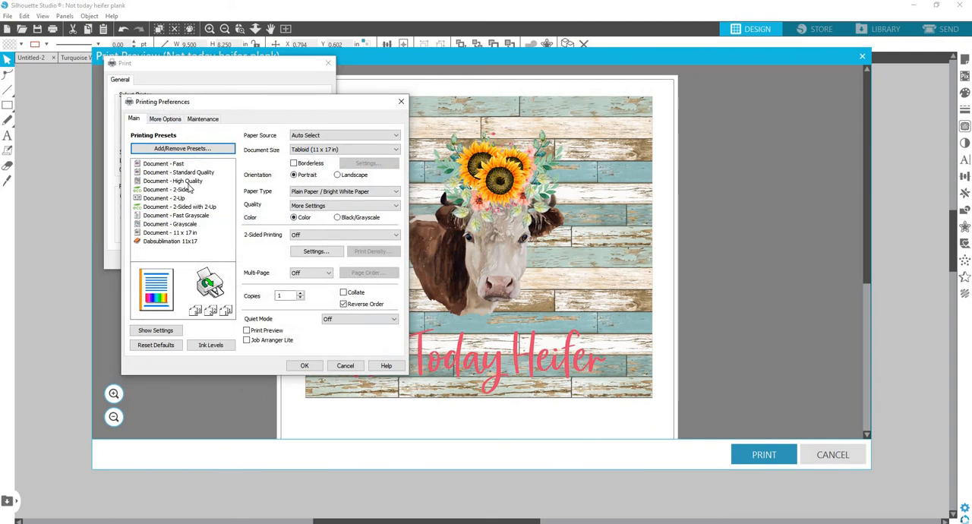
Load the "Dabsublimation 11x17" printing preset, compare it with the Document - Grayscale preset, reselect it and accept the printing preferences.
left_click(181, 241)
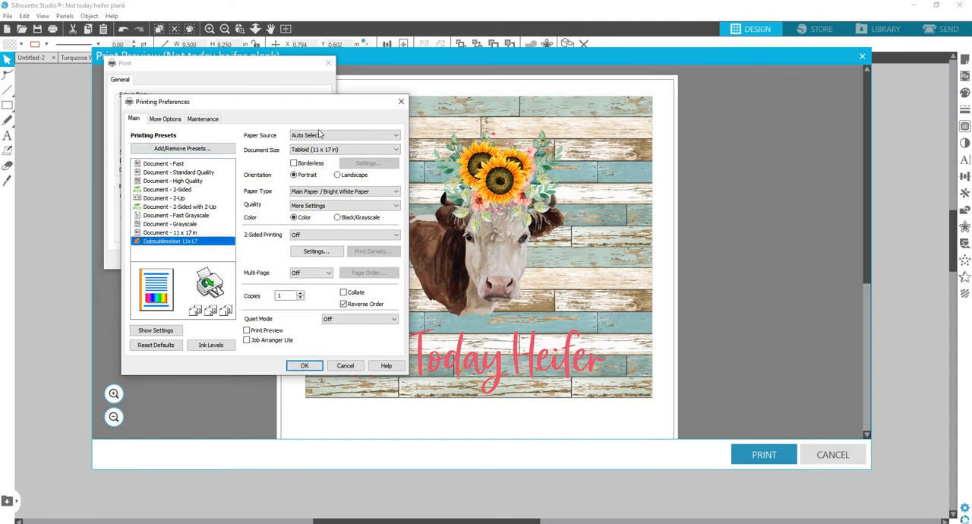
left_click(182, 224)
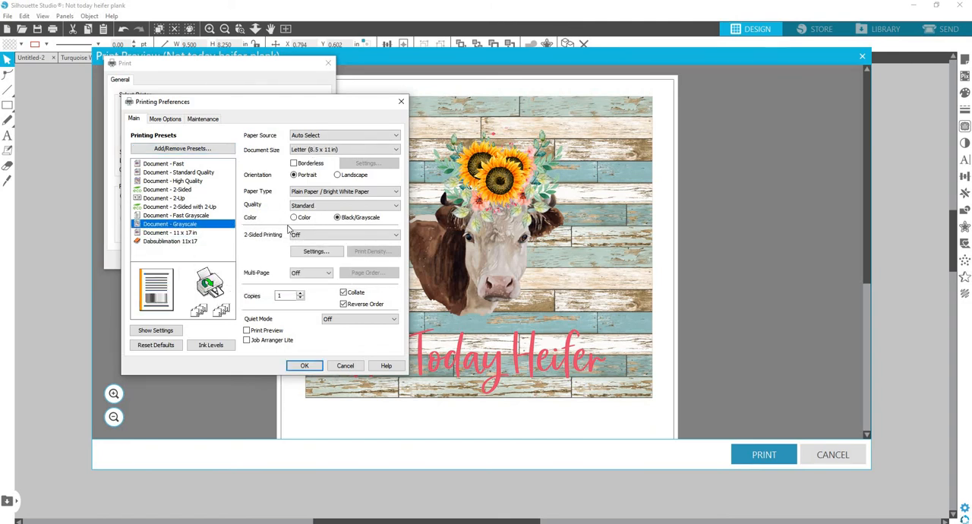
left_click(174, 241)
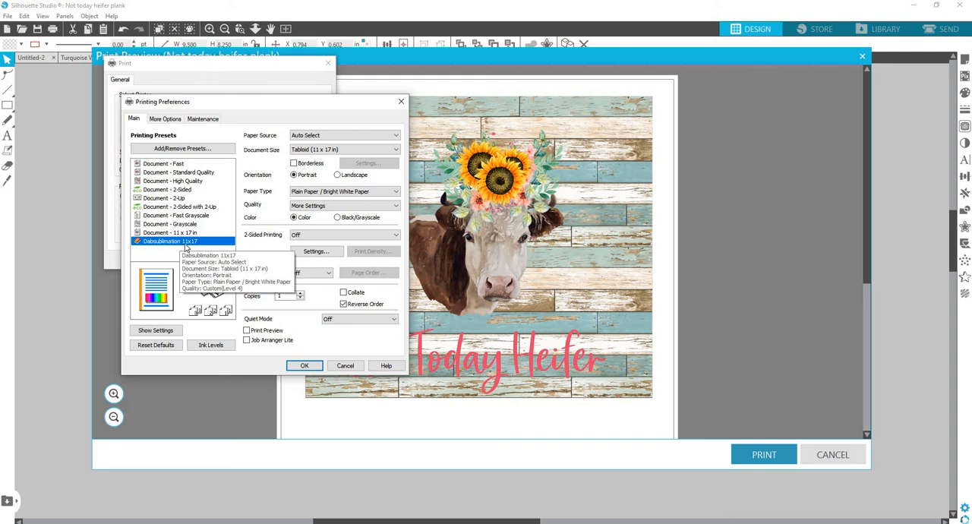
left_click(306, 366)
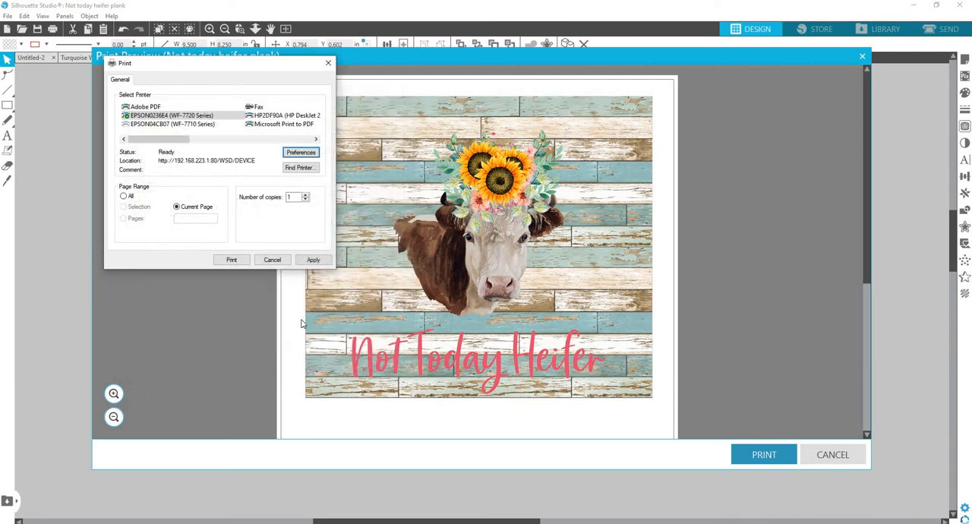
Apply the printer settings and print the current page of the heifer design on the EPSON WF-7720 Series printer.
left_click(314, 260)
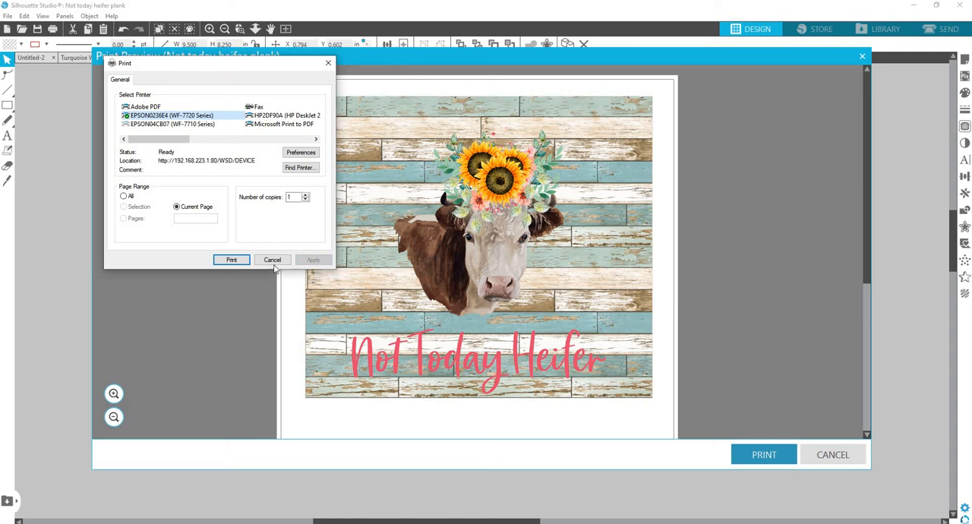
left_click(240, 262)
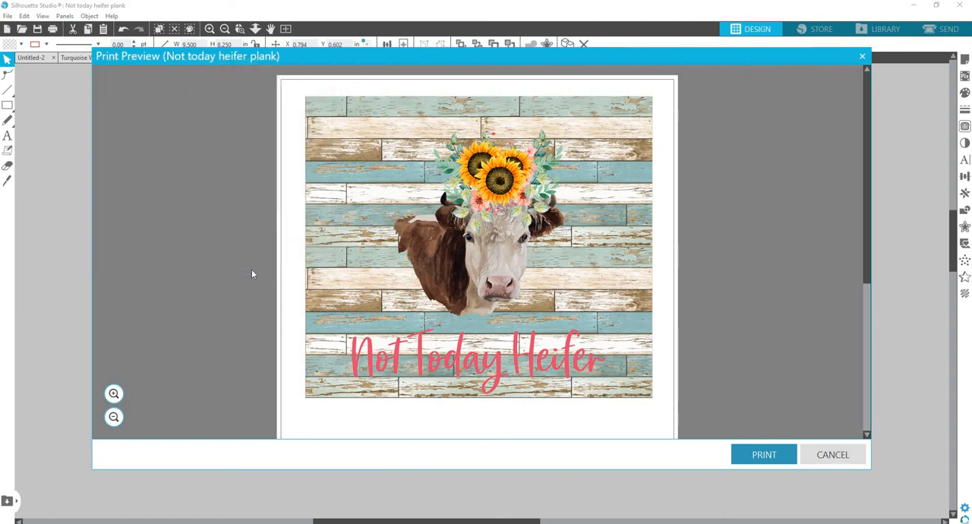